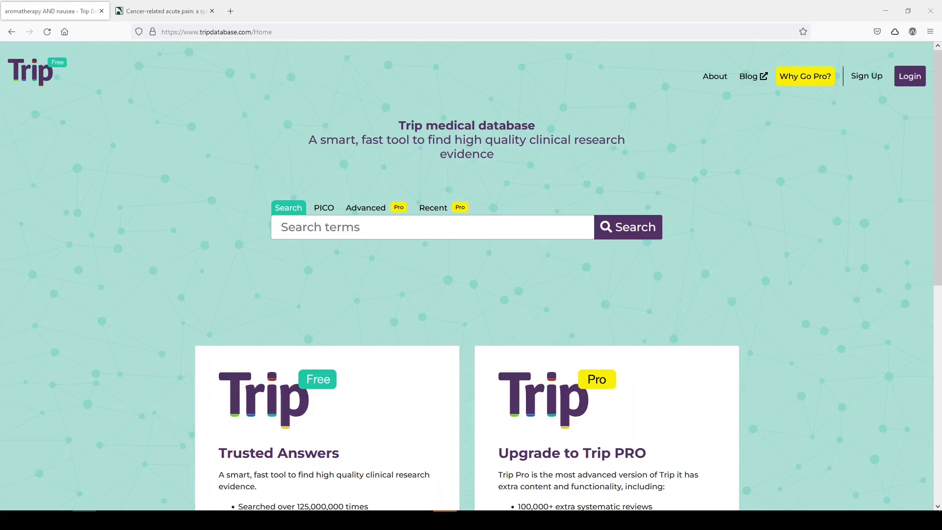
Scroll through the About page describing Trip, its filtering system, history and search algorithm.
{"action": "scroll", "coordinate": [373, 336], "scroll_direction": "down", "scroll_amount": 1}
{"action": "scroll", "coordinate": [372, 343], "scroll_direction": "up", "scroll_amount": 1}
{"action": "left_click", "coordinate": [715, 77]}
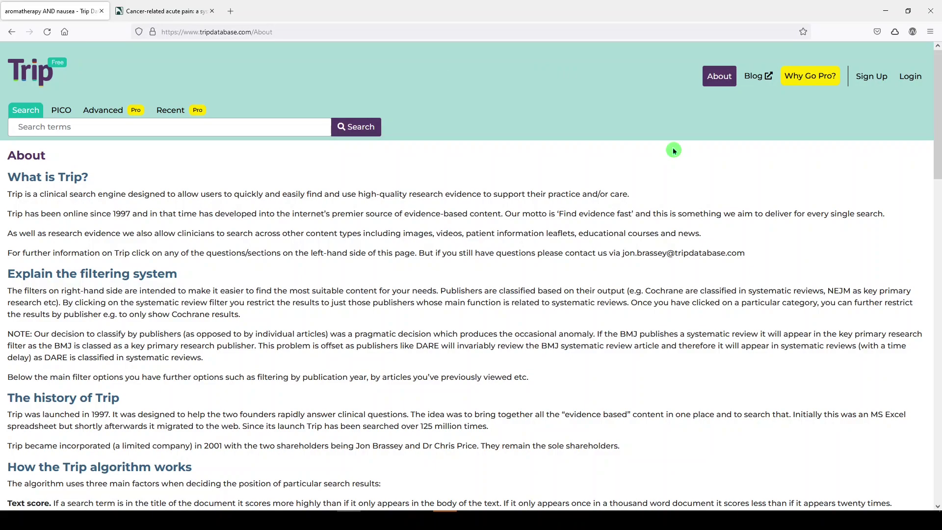
{"action": "key", "text": "alt+Left"}
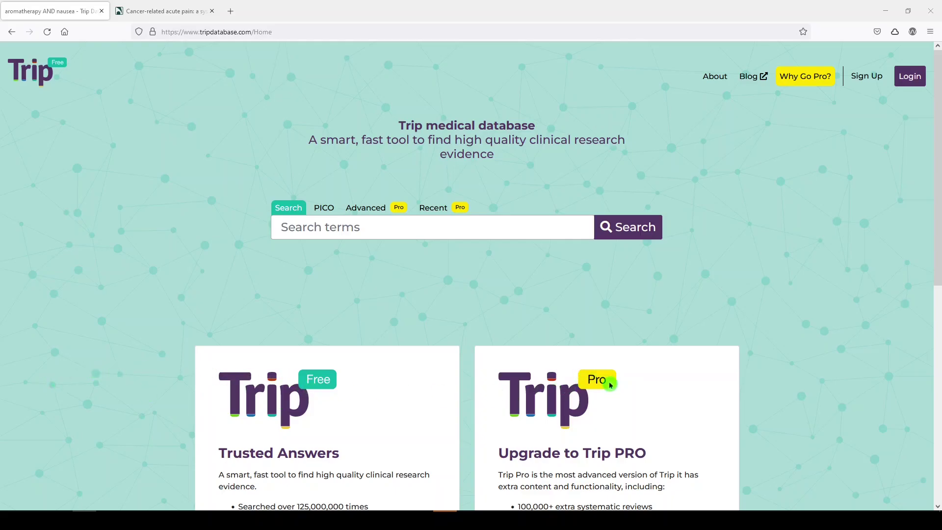
{"action": "scroll", "coordinate": [617, 389], "scroll_direction": "down", "scroll_amount": 1}
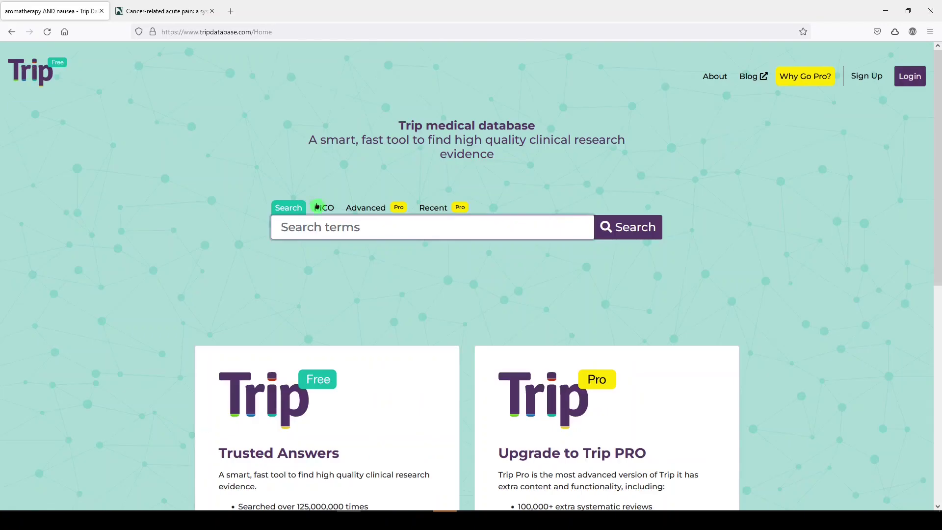
Search Trip for 'aromatherapy pain' to bring up its 420 results.
{"action": "left_click", "coordinate": [319, 227]}
{"action": "type", "text": "aromatherapy"}
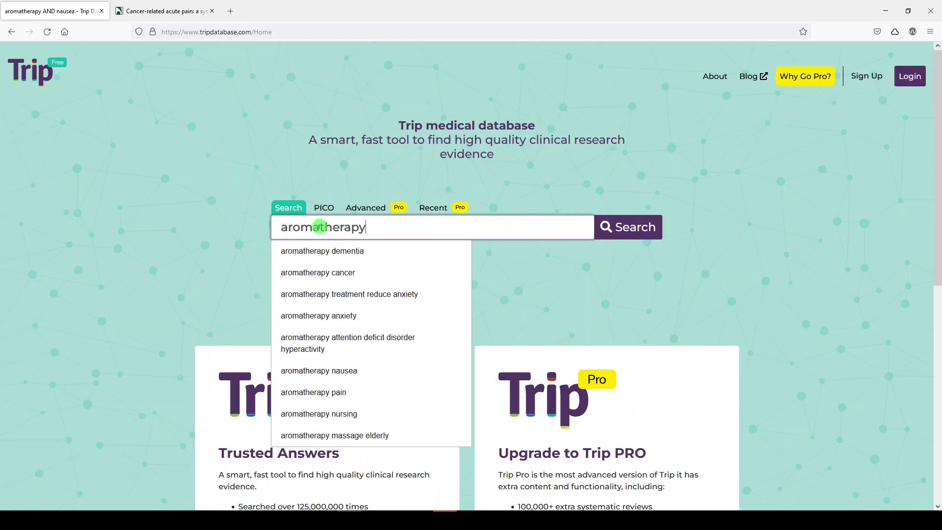
{"action": "type", "text": " pain"}
{"action": "left_click", "coordinate": [624, 227]}
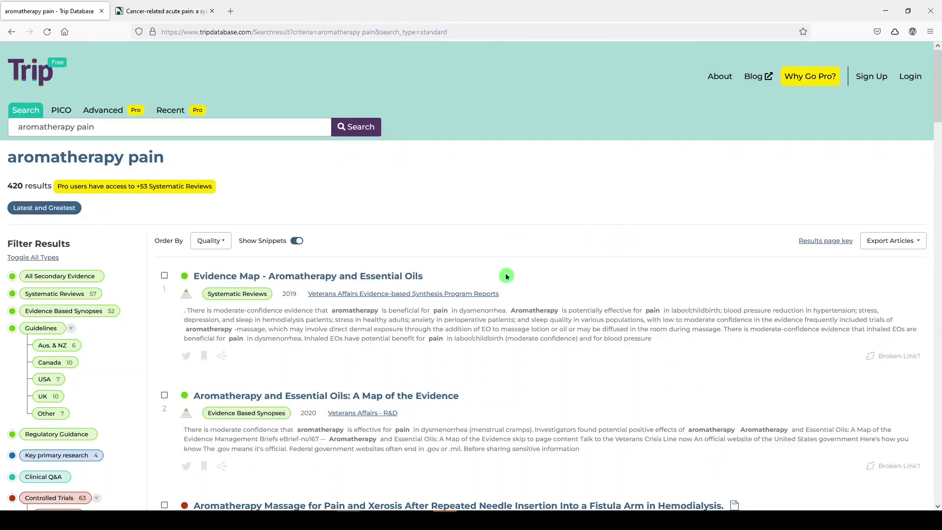
Check what the evidence pyramid icons beside the results mean.
{"action": "scroll", "coordinate": [68, 276], "scroll_direction": "down", "scroll_amount": 2}
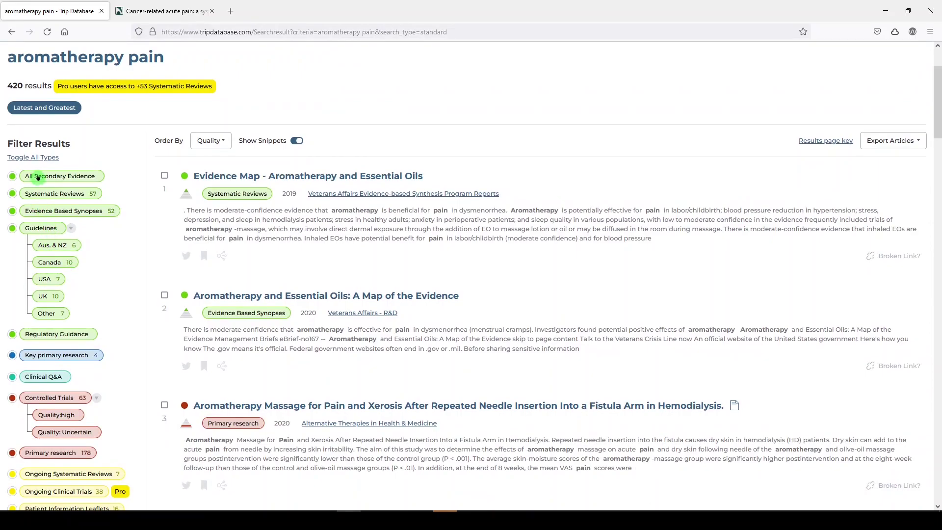
{"action": "mouse_move", "coordinate": [187, 199]}
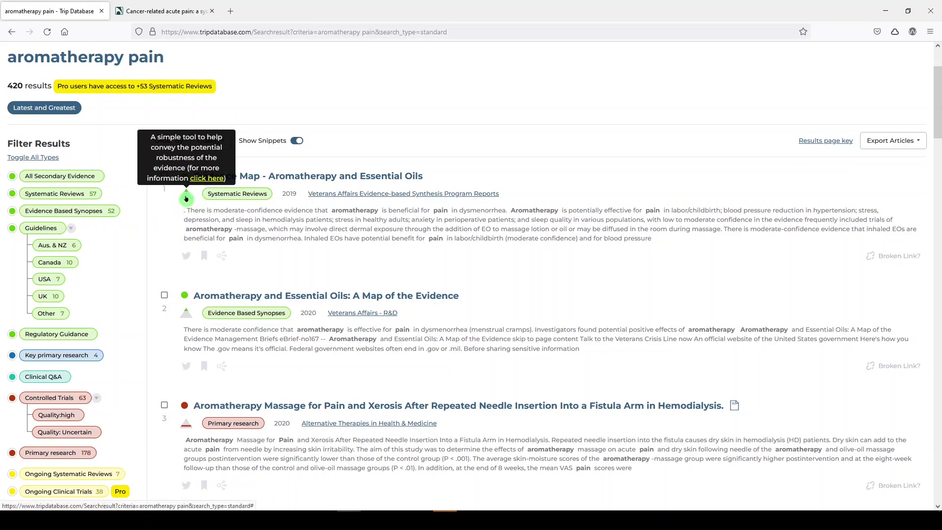
{"action": "mouse_move", "coordinate": [186, 428]}
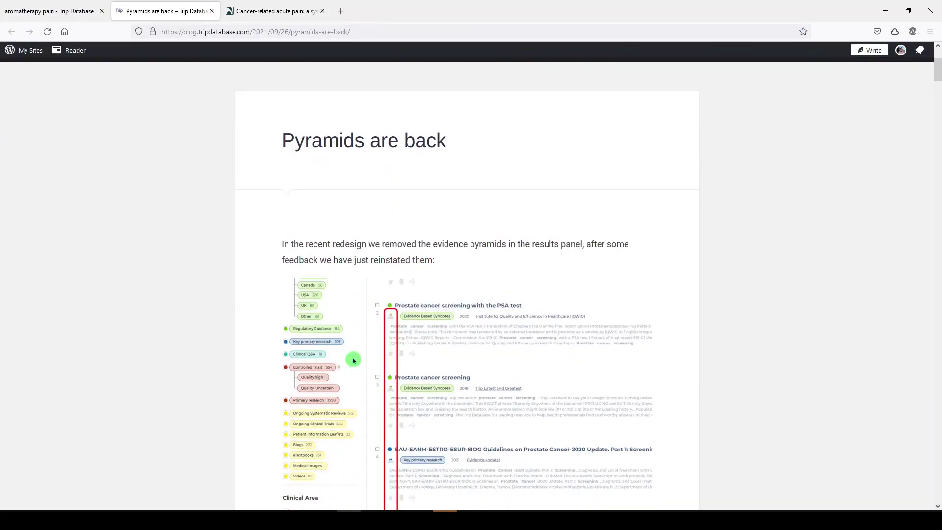
Scroll the 'Pyramids are back' post down to the levels-of-evidence pyramid diagram.
{"action": "scroll", "coordinate": [354, 361], "scroll_direction": "down", "scroll_amount": 5}
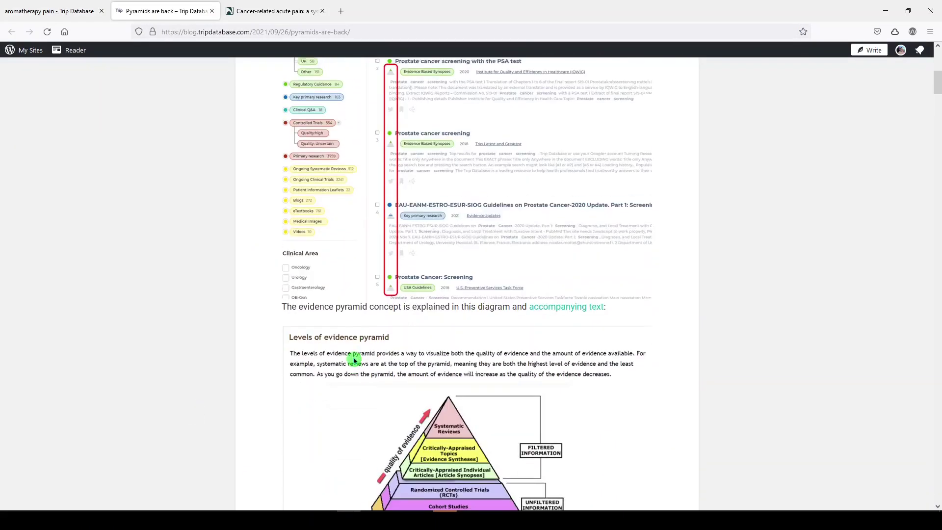
{"action": "scroll", "coordinate": [353, 359], "scroll_direction": "down", "scroll_amount": 4}
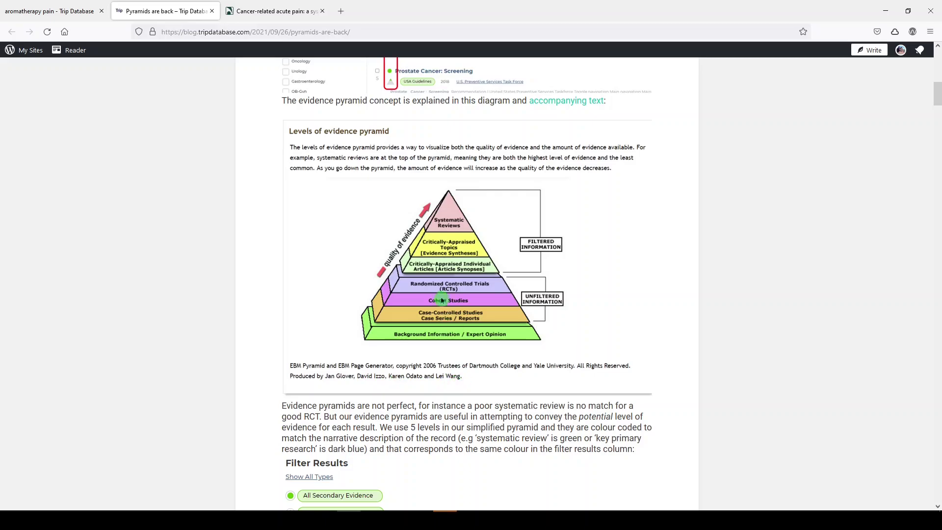
Filter the aromatherapy pain results to USA guidelines and view the ACS acute pain guideline PDF.
{"action": "left_click", "coordinate": [65, 12]}
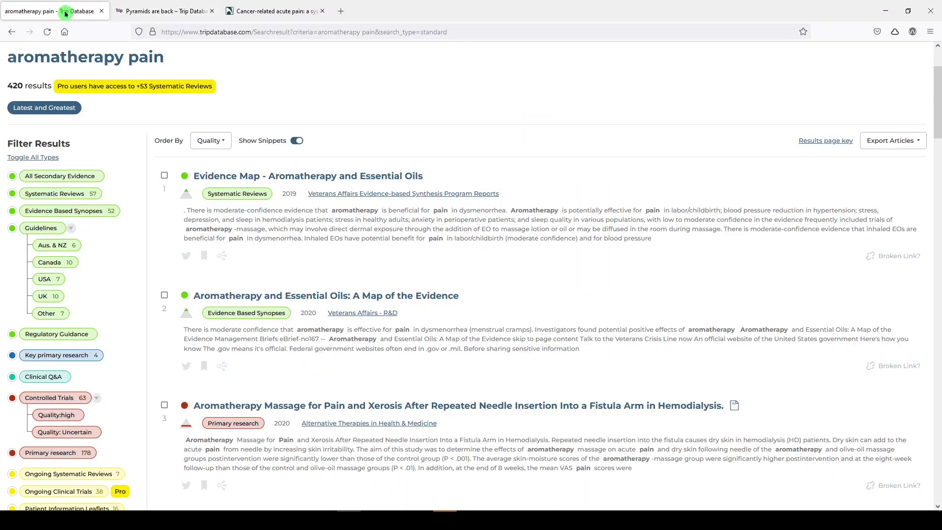
{"action": "scroll", "coordinate": [58, 235], "scroll_direction": "down", "scroll_amount": 4}
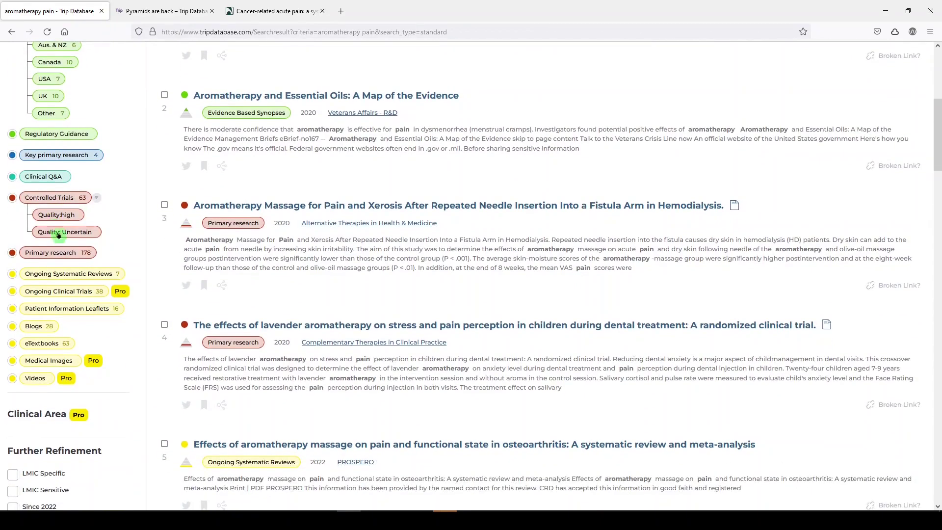
{"action": "scroll", "coordinate": [59, 235], "scroll_direction": "up", "scroll_amount": 3}
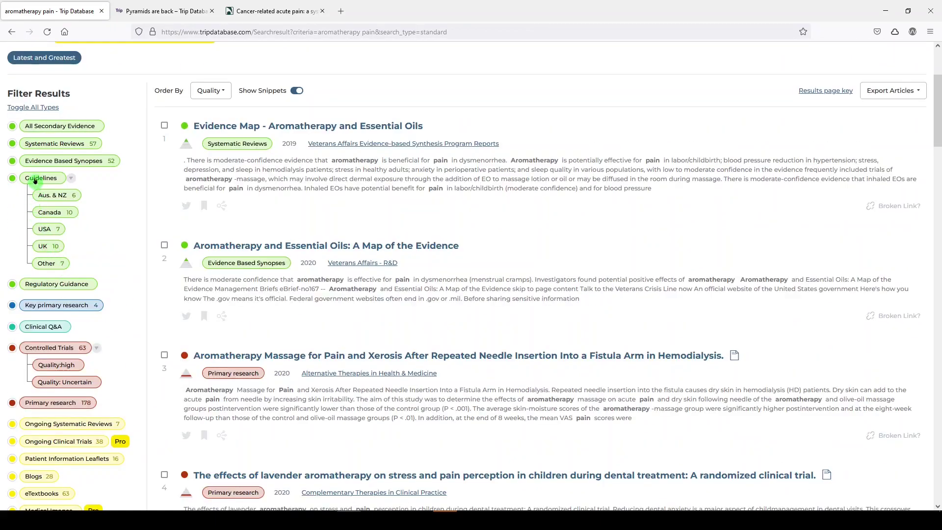
{"action": "left_click", "coordinate": [49, 232]}
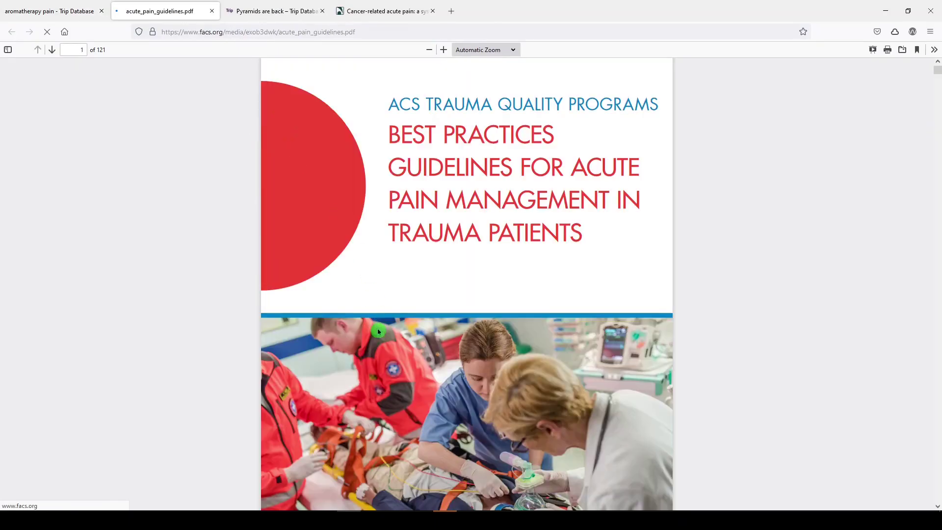
{"action": "scroll", "coordinate": [379, 346], "scroll_direction": "down", "scroll_amount": 5}
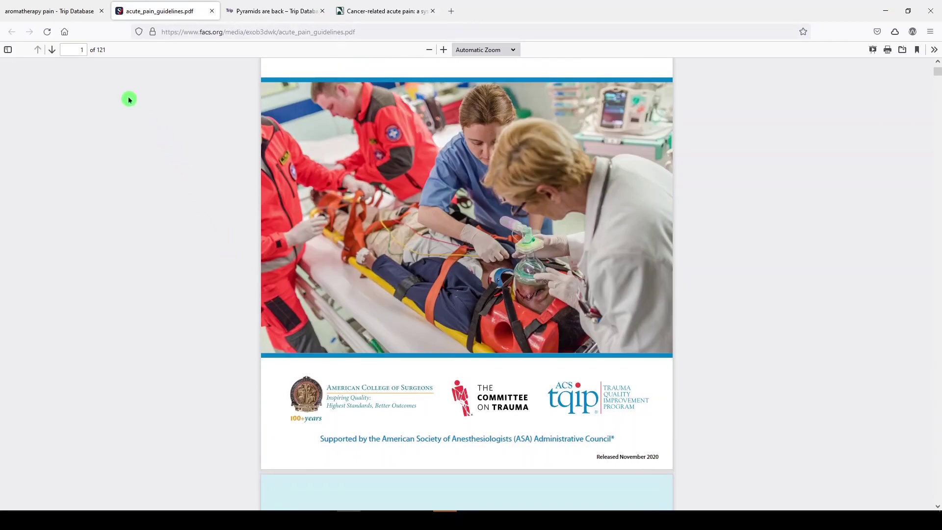
{"action": "left_click", "coordinate": [68, 13]}
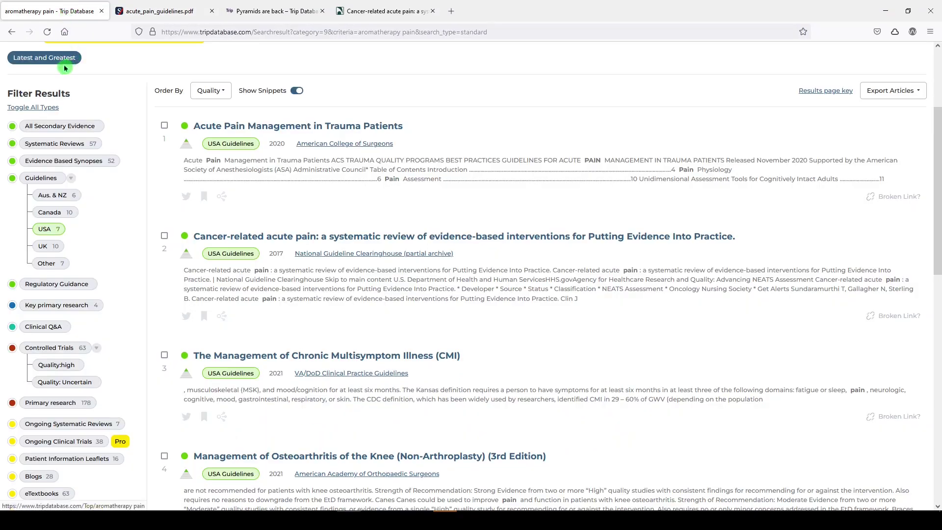
Clear the USA filter, show only Systematic Reviews, and check the Order By options.
{"action": "left_click", "coordinate": [48, 234]}
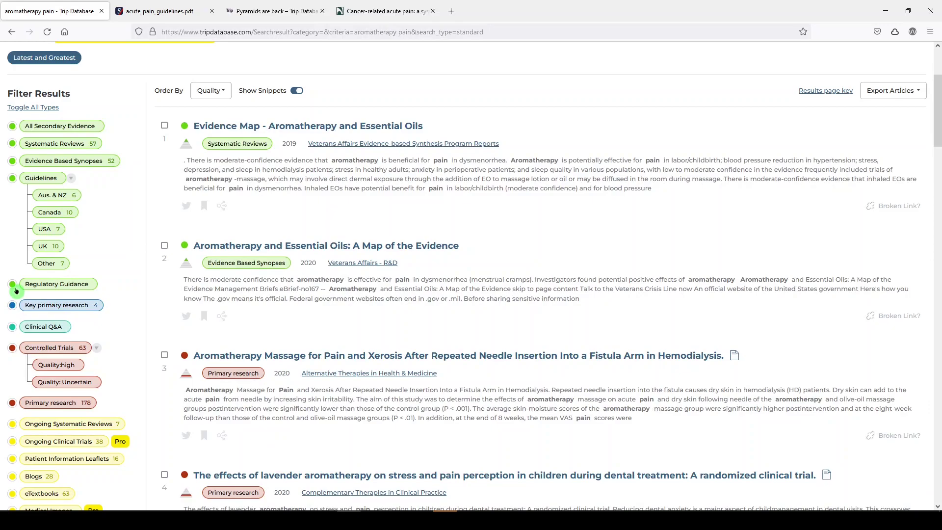
{"action": "left_click", "coordinate": [46, 145]}
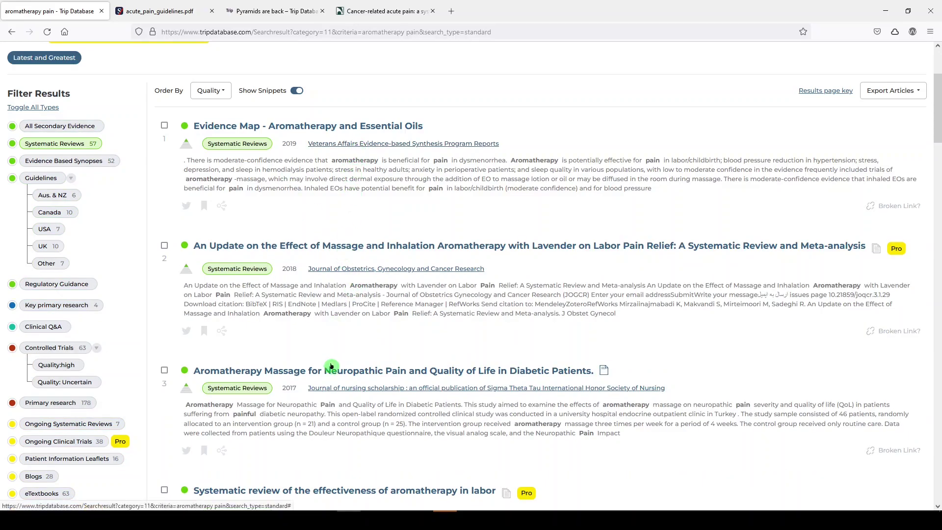
{"action": "scroll", "coordinate": [330, 373], "scroll_direction": "down", "scroll_amount": 2}
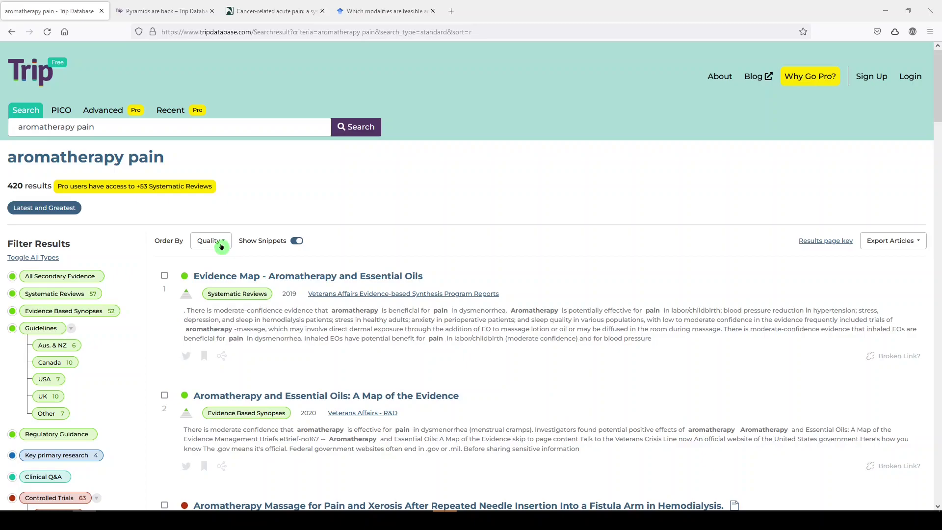
{"action": "mouse_move", "coordinate": [186, 297]}
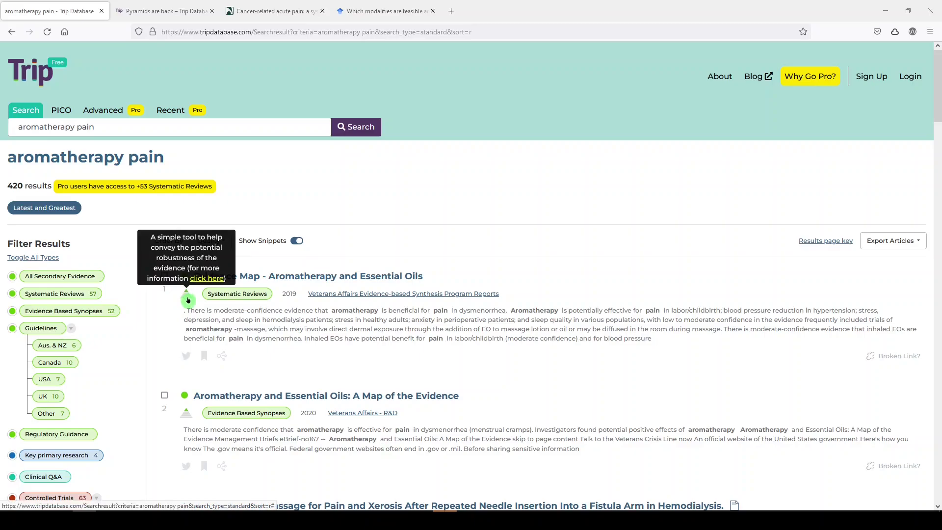
{"action": "left_click", "coordinate": [205, 241]}
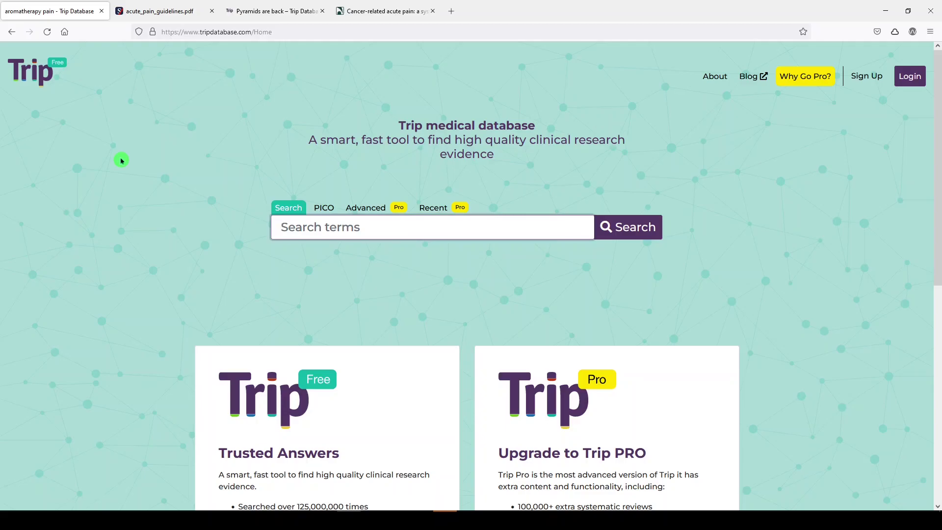
Run a PICO search with aromatherapy as Intervention and pain as Outcome, giving 56 results.
{"action": "left_click", "coordinate": [324, 208]}
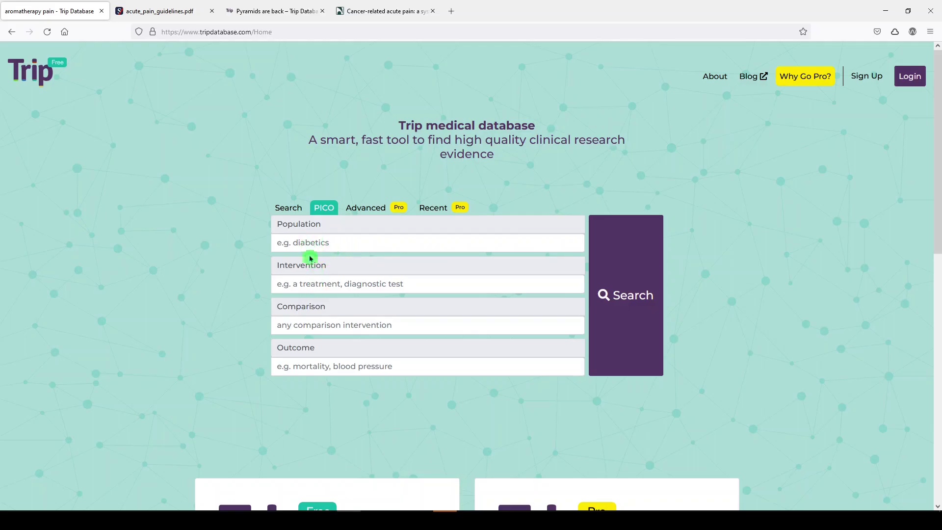
{"action": "left_click", "coordinate": [311, 284]}
{"action": "type", "text": "aroma"}
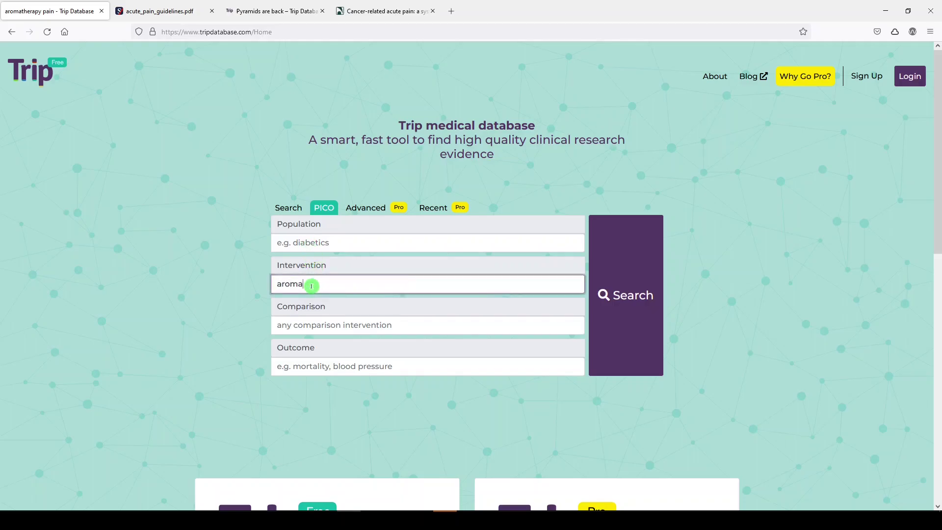
{"action": "type", "text": "therapy"}
{"action": "left_click", "coordinate": [326, 365]}
{"action": "type", "text": "pain"}
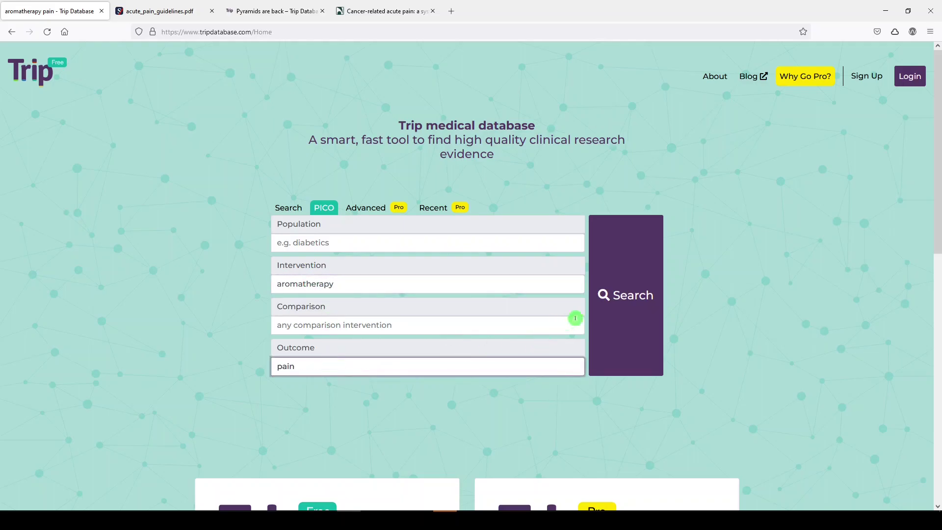
{"action": "left_click", "coordinate": [620, 305]}
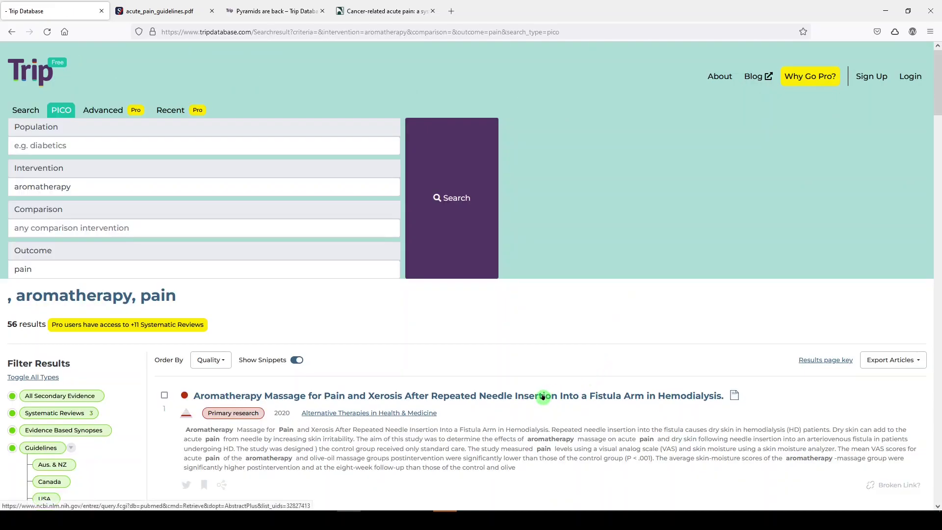
{"action": "scroll", "coordinate": [537, 398], "scroll_direction": "down", "scroll_amount": 3}
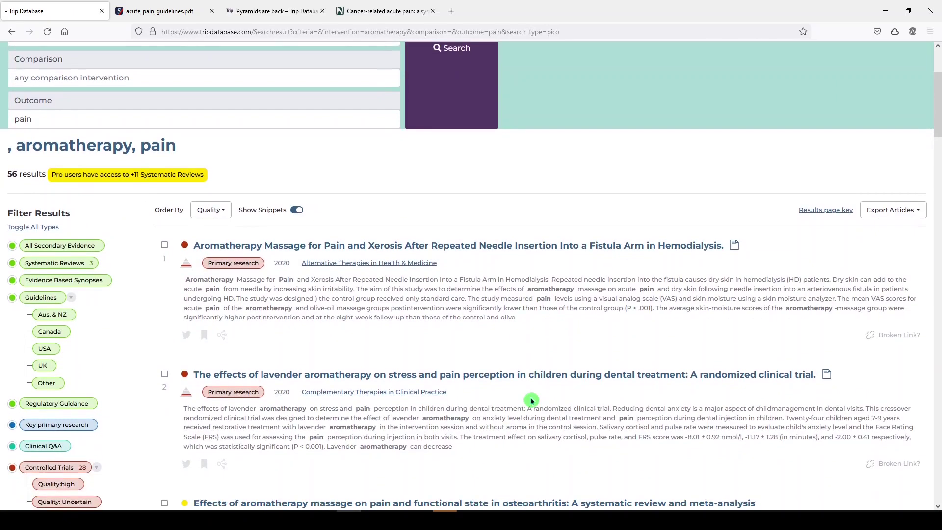
{"action": "scroll", "coordinate": [531, 400], "scroll_direction": "down", "scroll_amount": 3}
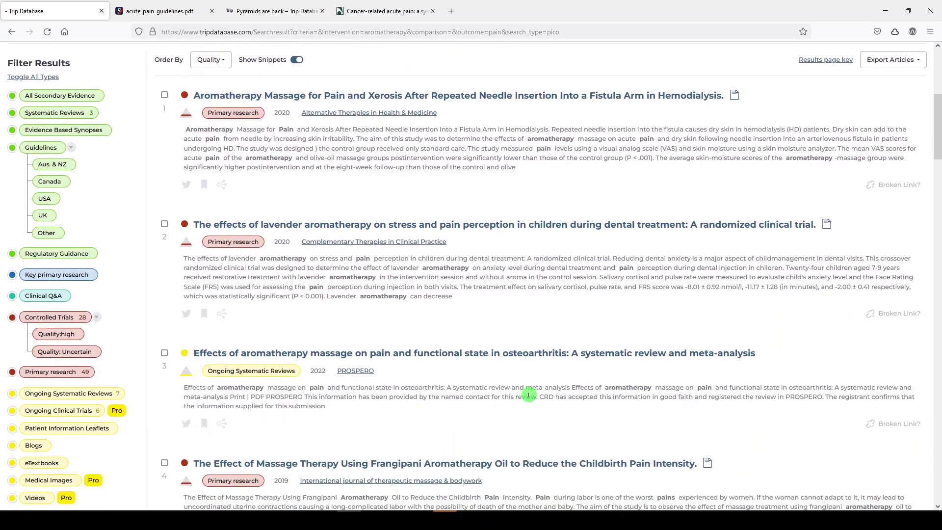
{"action": "scroll", "coordinate": [528, 395], "scroll_direction": "up", "scroll_amount": 6}
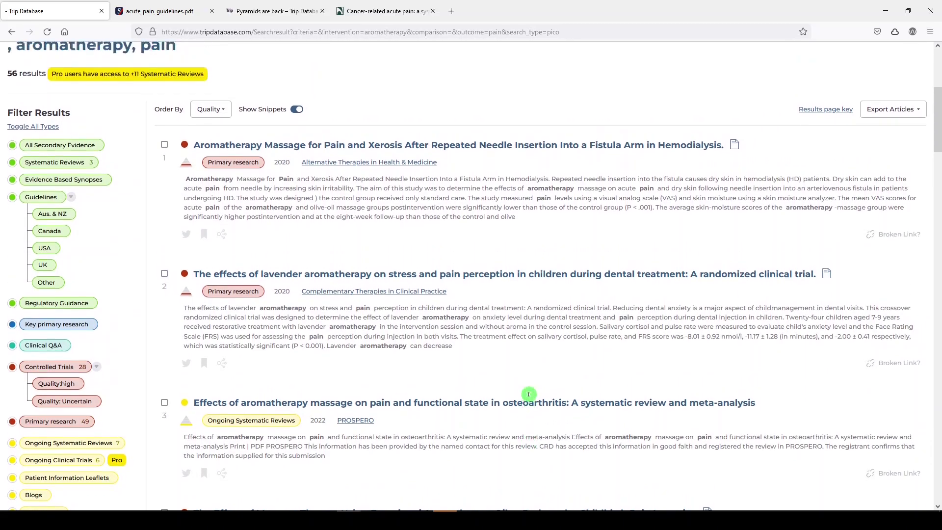
From the home page, PICO-search Population 'cancer patients' with Intervention 'meditation' for 28 results.
{"action": "left_click", "coordinate": [30, 72]}
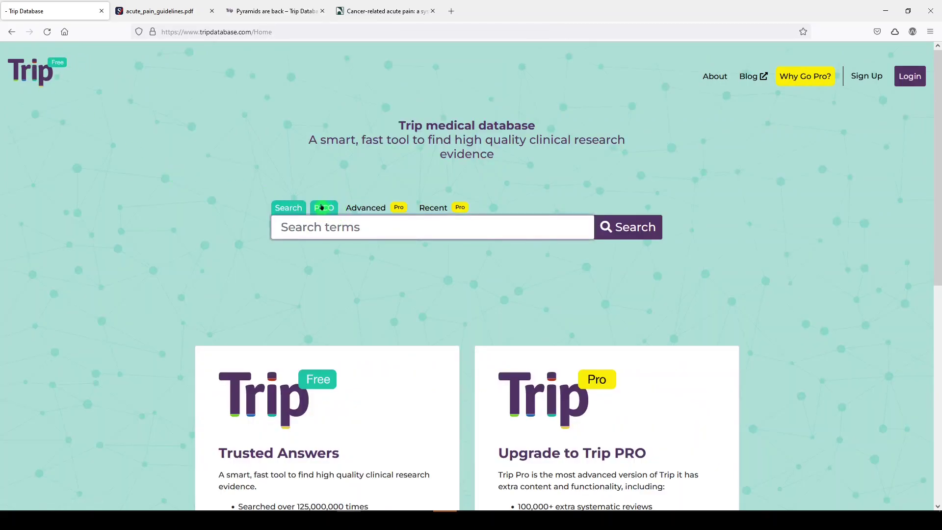
{"action": "left_click", "coordinate": [324, 207]}
{"action": "left_click", "coordinate": [334, 242]}
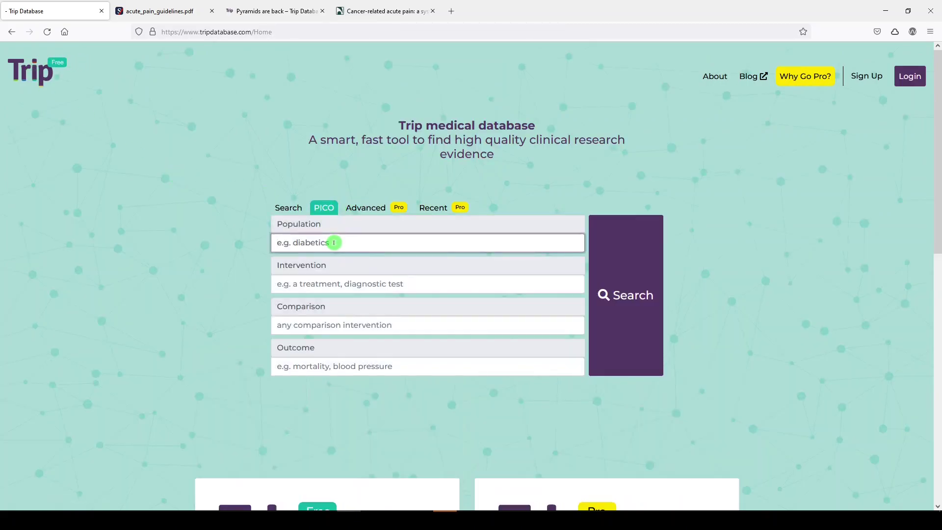
{"action": "type", "text": "cancer patients"}
{"action": "left_click", "coordinate": [357, 284]}
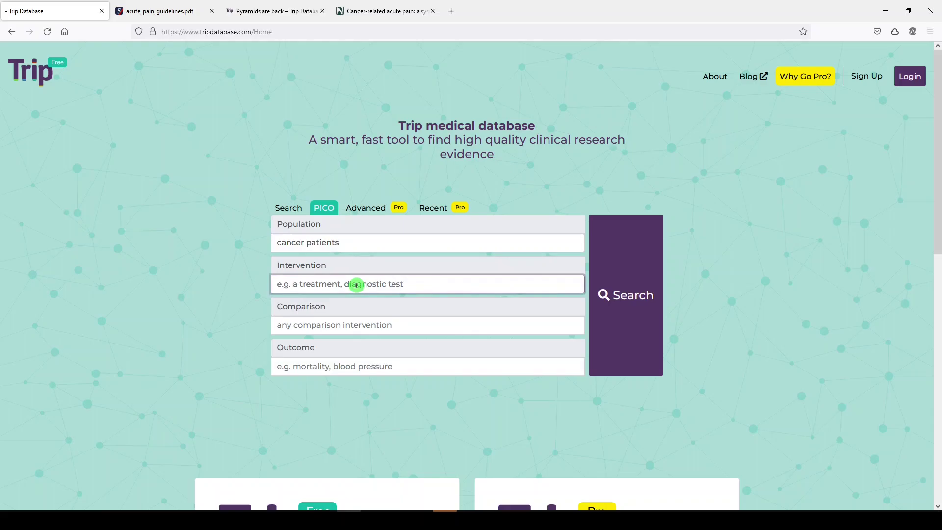
{"action": "type", "text": "meditation"}
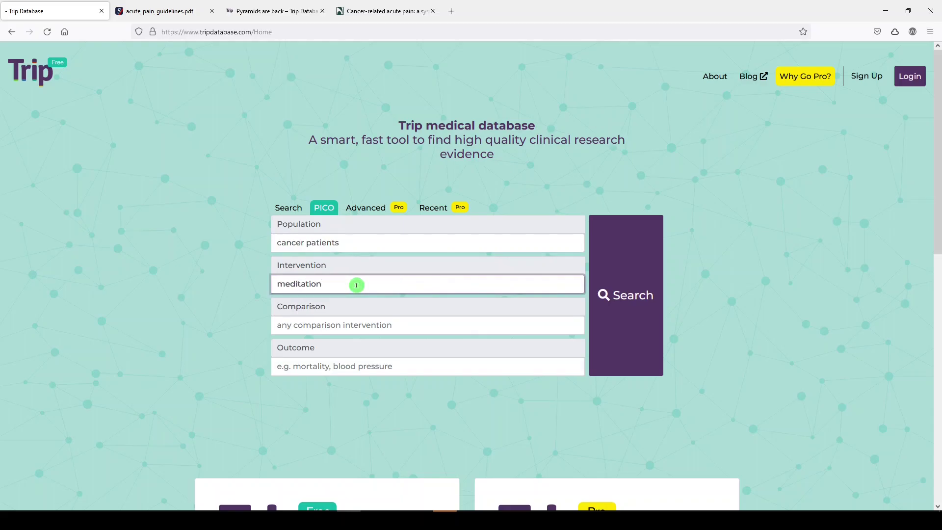
{"action": "left_click", "coordinate": [632, 304]}
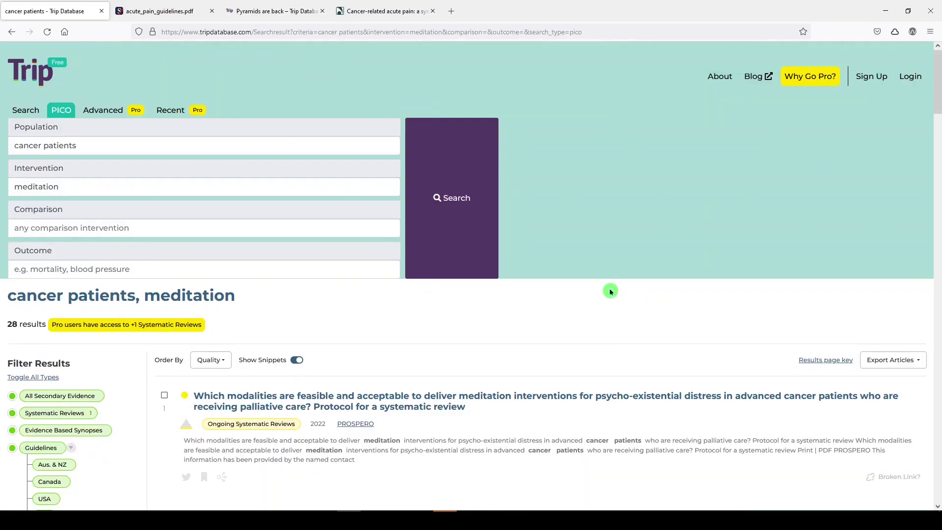
Show the Pro-only export options for the meditation results and select the first result's title.
{"action": "scroll", "coordinate": [564, 353], "scroll_direction": "down", "scroll_amount": 1}
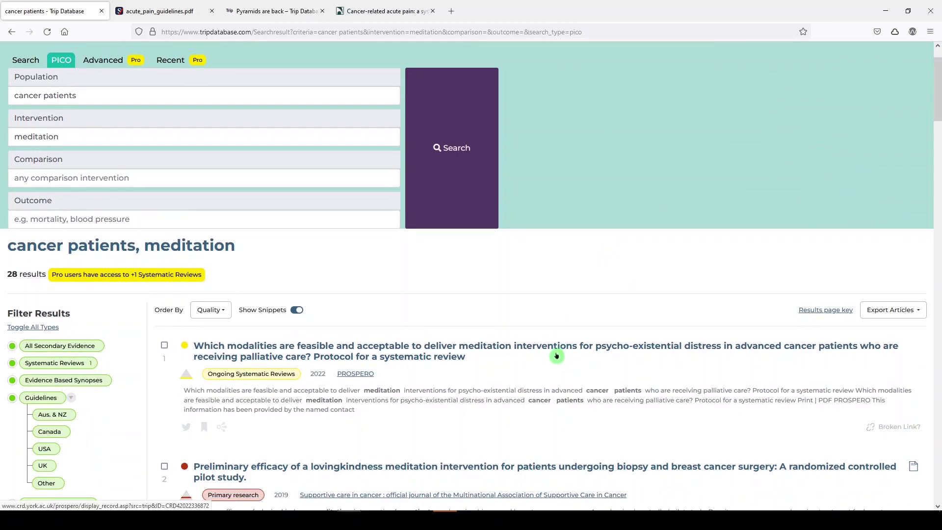
{"action": "scroll", "coordinate": [556, 354], "scroll_direction": "down", "scroll_amount": 4}
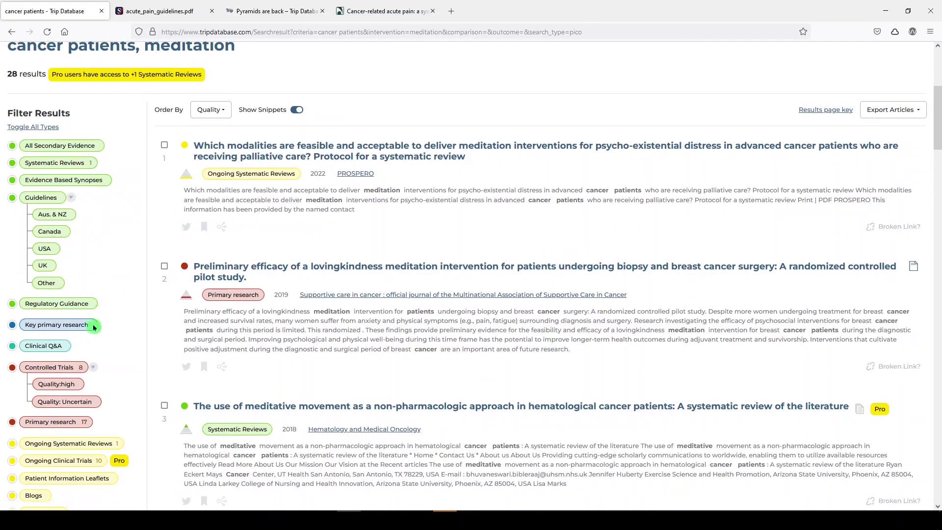
{"action": "left_click", "coordinate": [891, 109]}
{"action": "left_click", "coordinate": [877, 112]}
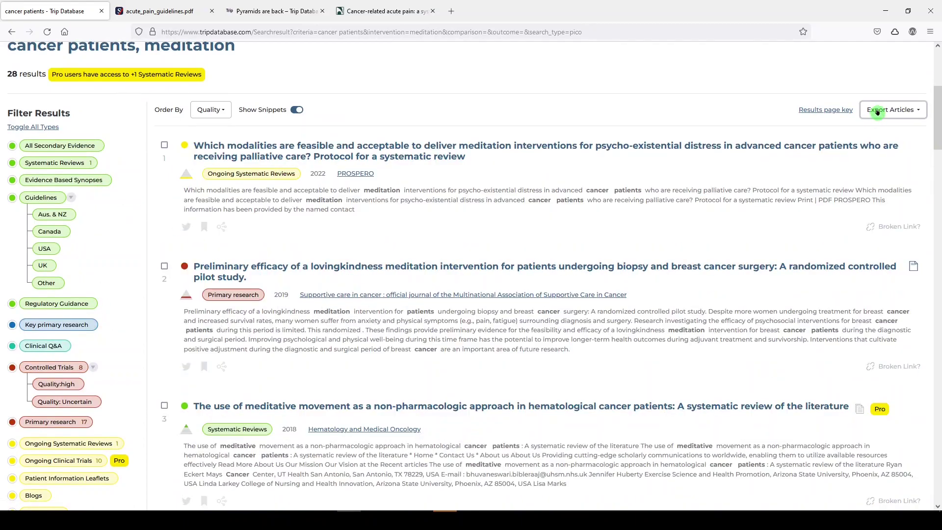
{"action": "left_click", "coordinate": [877, 112]}
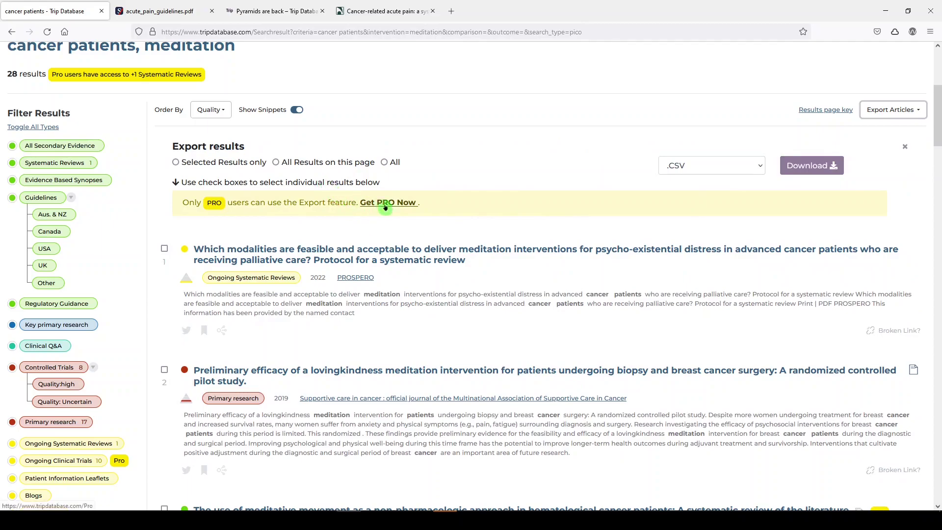
{"action": "triple_click", "coordinate": [324, 254]}
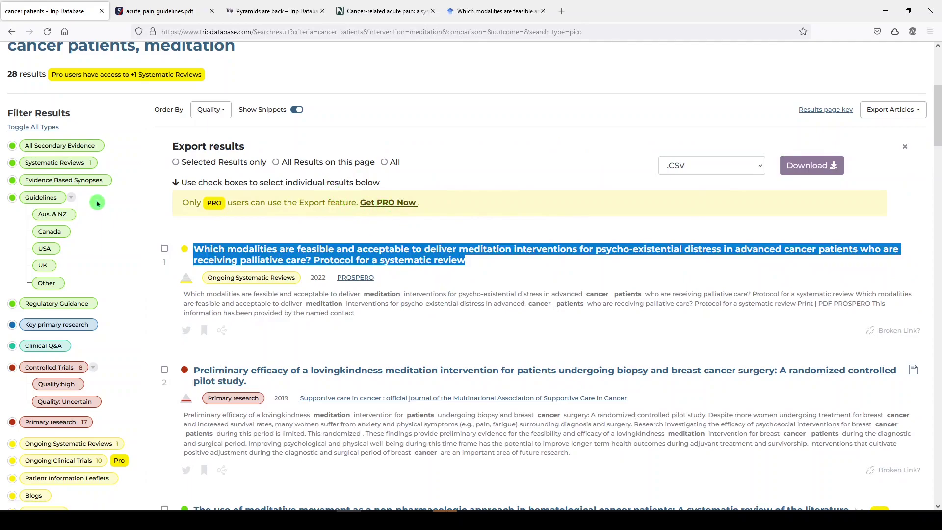